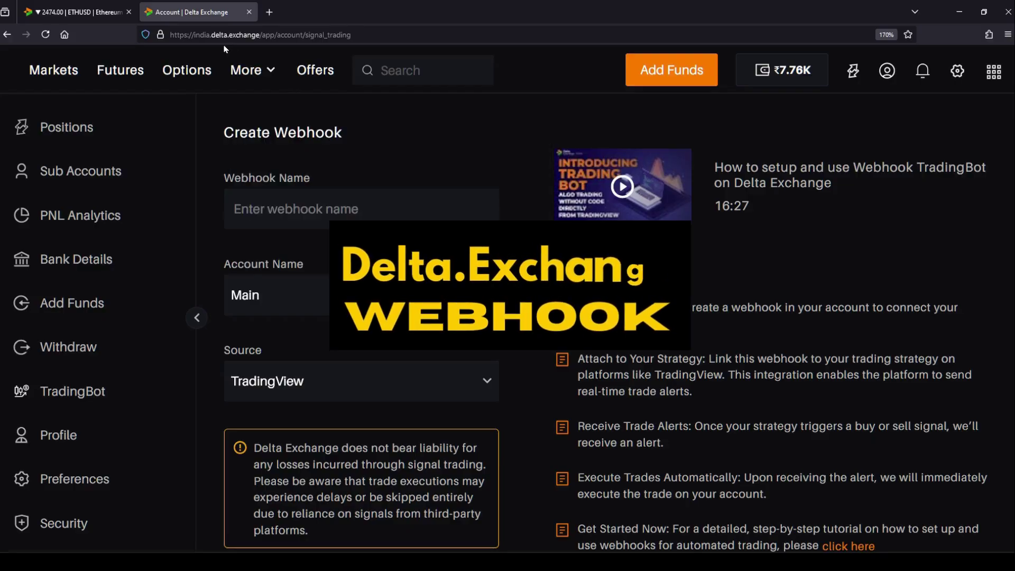
Step: Open the TradingBot webhook creation page and name the new webhook "Test Webhook 1"
mouse_move(251, 78)
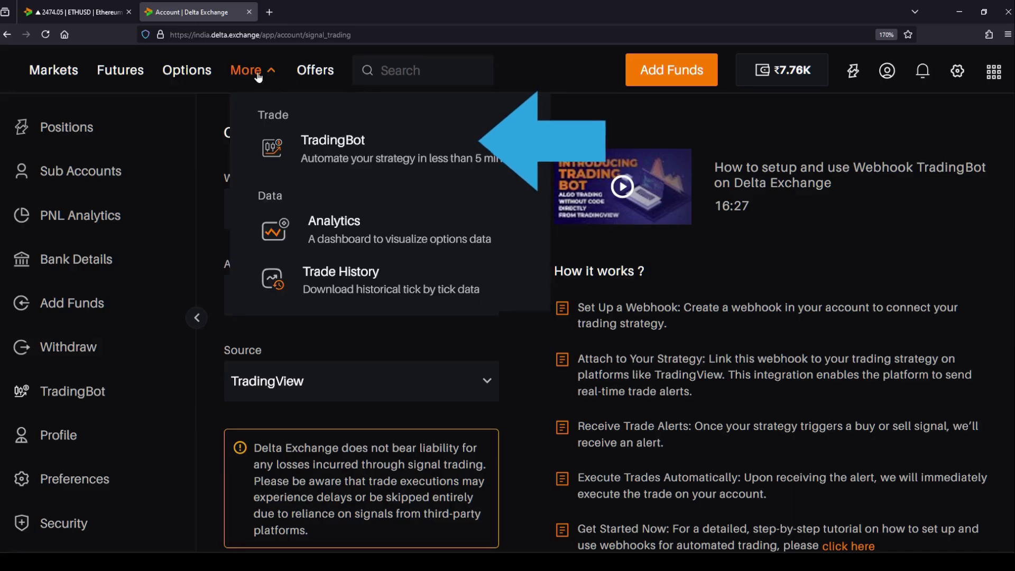
click(363, 154)
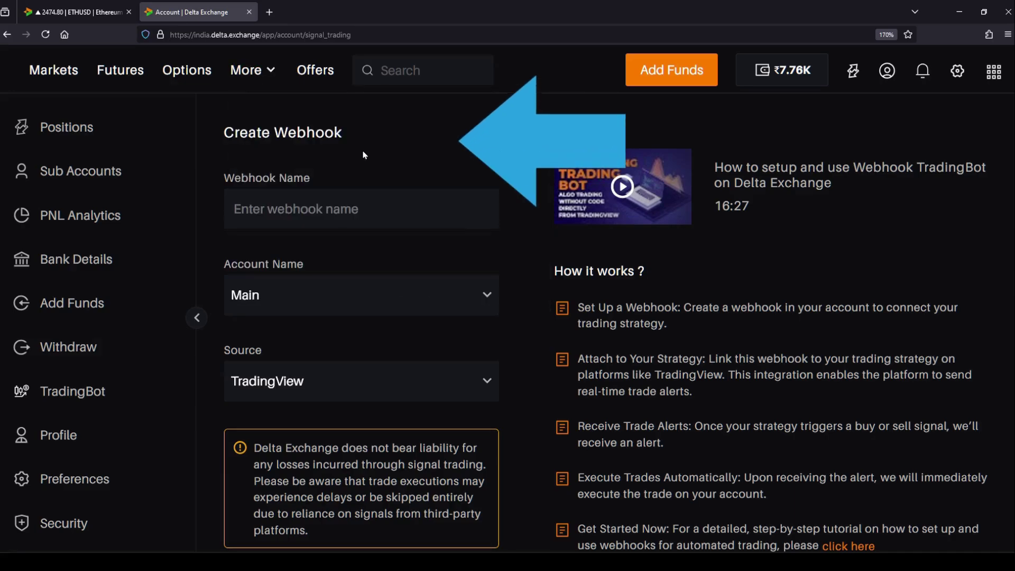
click(338, 209)
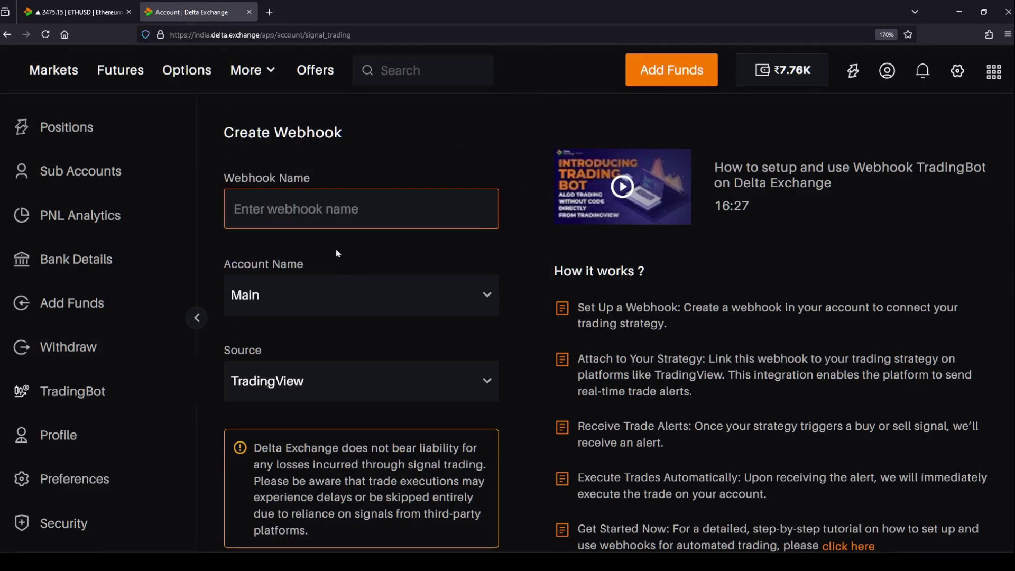
text(TE)
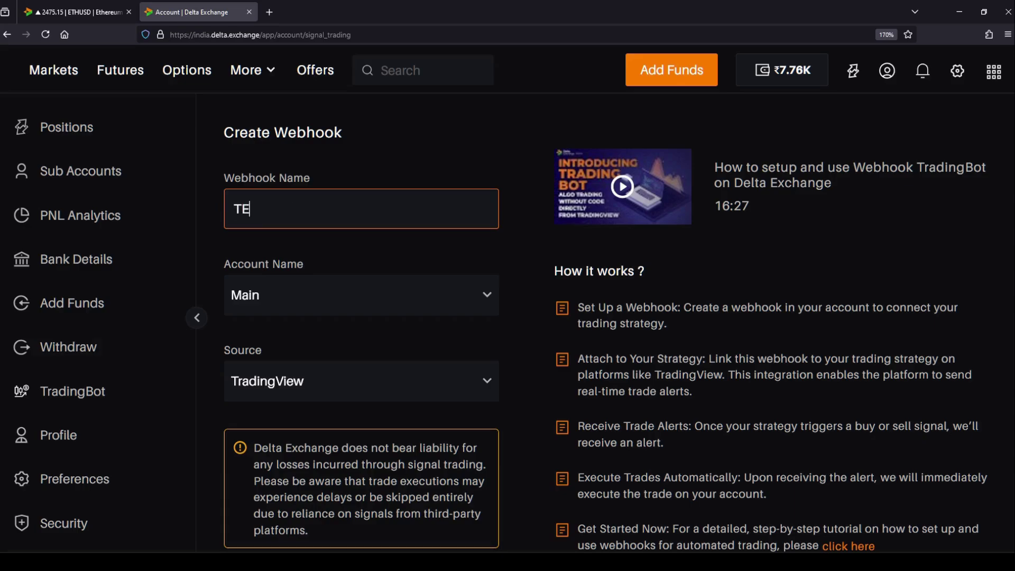
text(stest)
key(BackSpace)
key(BackSpace)
key(BackSpace)
text(Webhook)
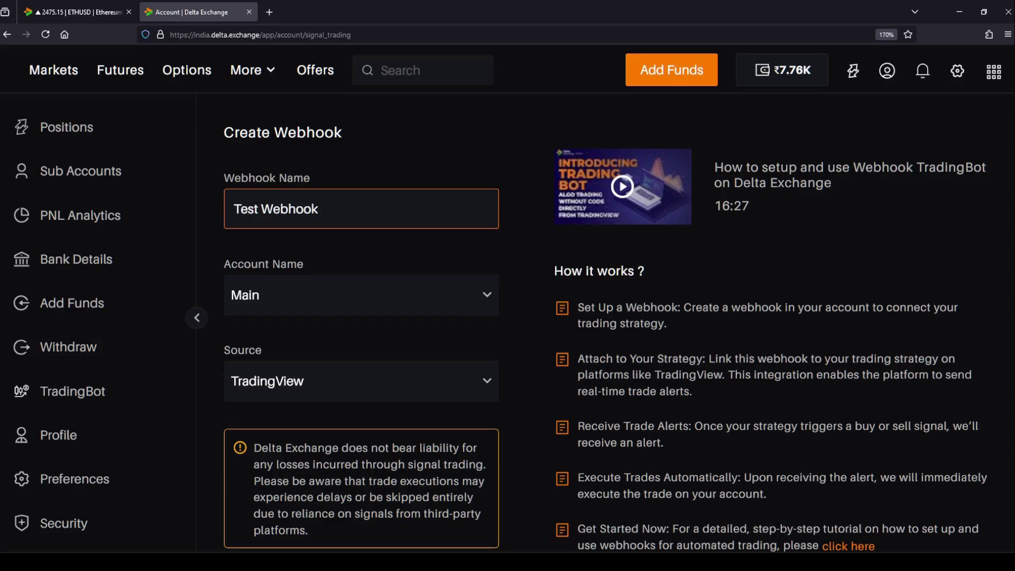
text( 1)
Step: Acknowledge the risks and create the webhook, submitting the email verification code and the 2FA code
scroll(319, 382, down, 2)
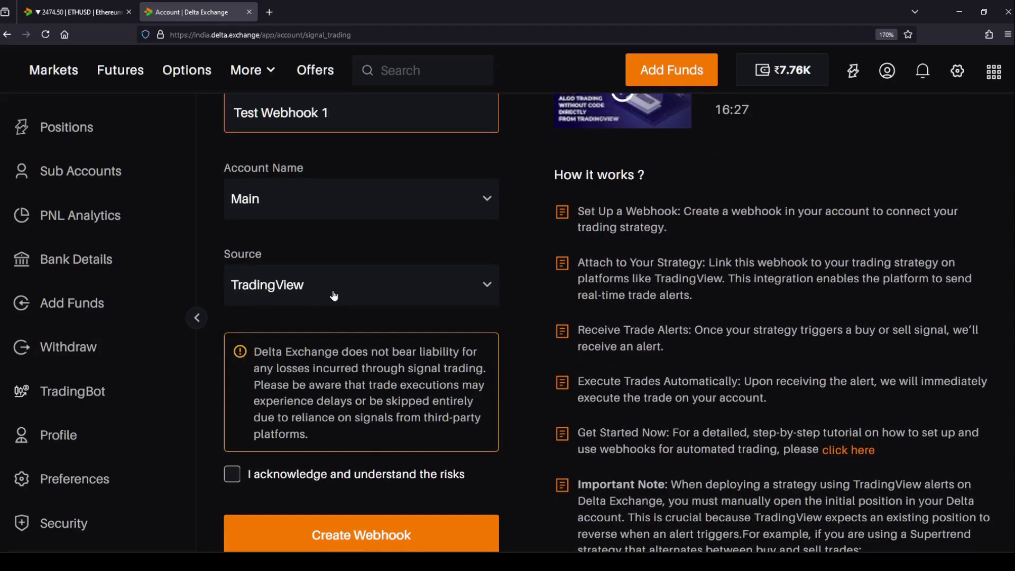
click(233, 474)
scroll(299, 435, down, 2)
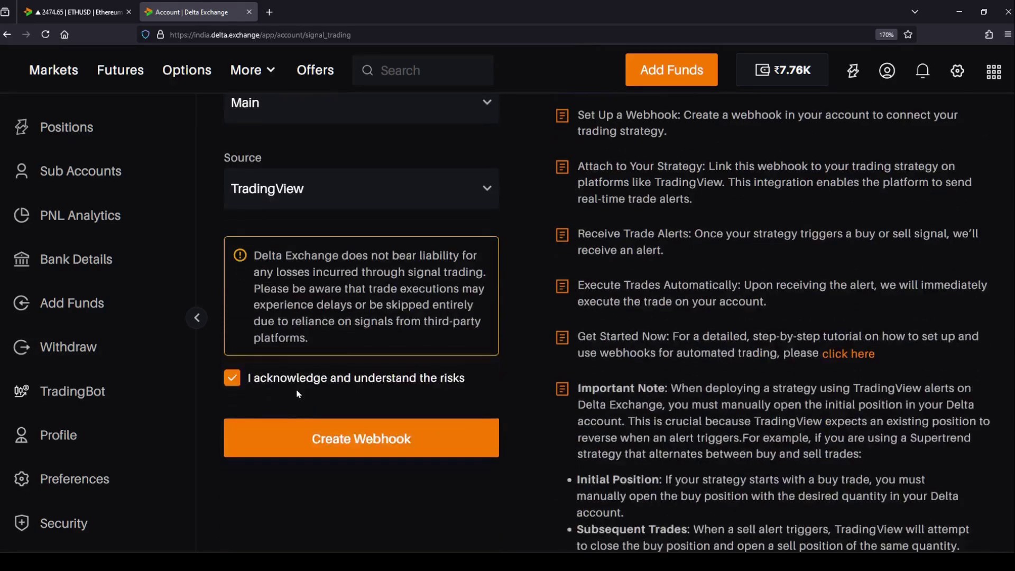
scroll(386, 391, up, 4)
scroll(385, 394, down, 7)
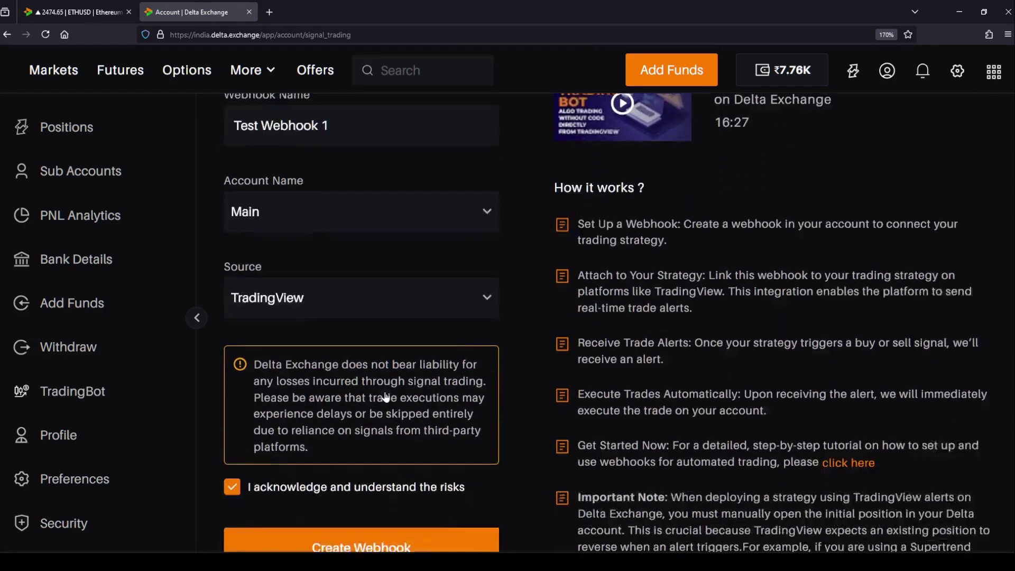
click(341, 258)
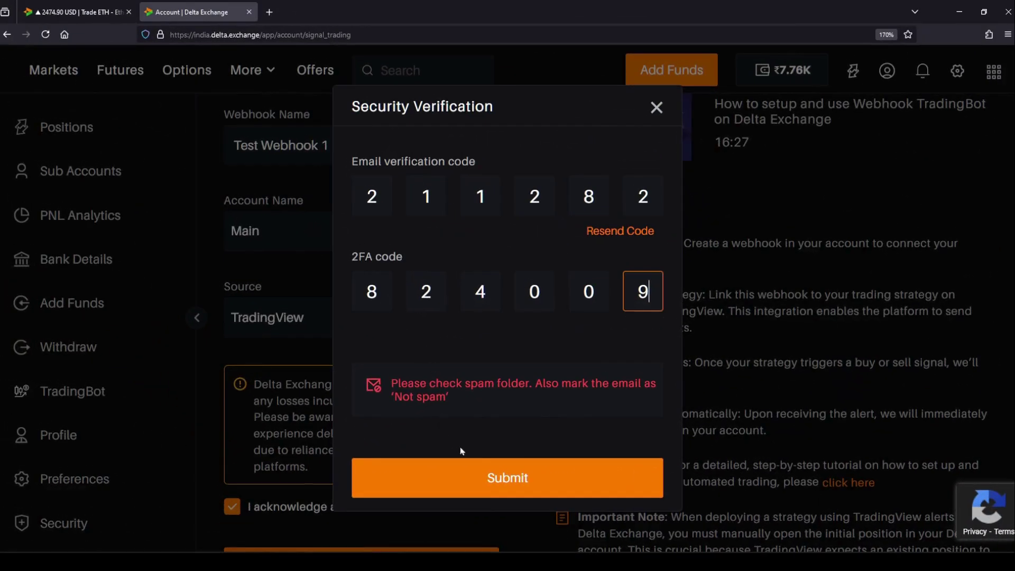
click(478, 478)
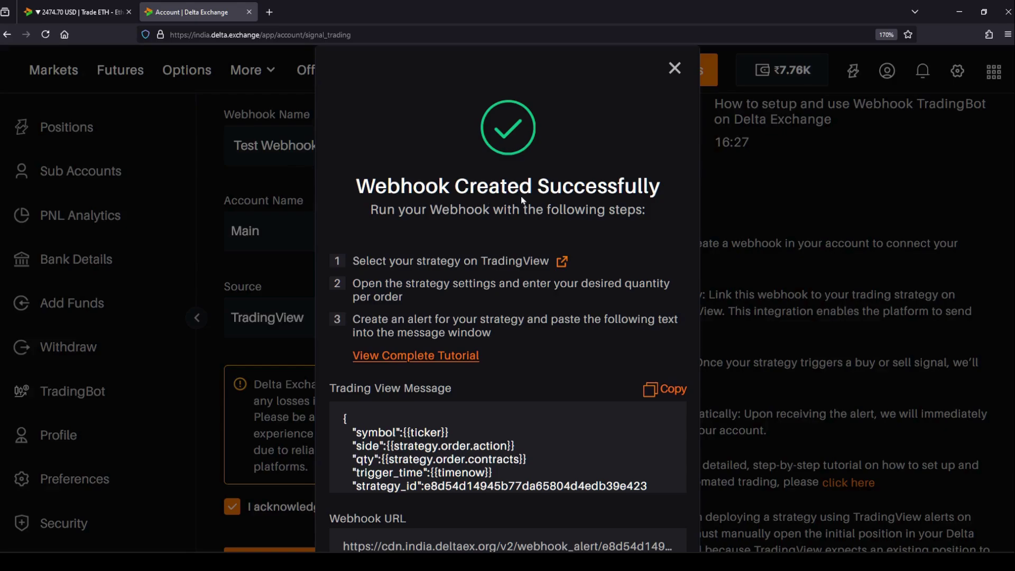
Step: Review the new webhook's TradingView message and copy it
scroll(503, 270, down, 2)
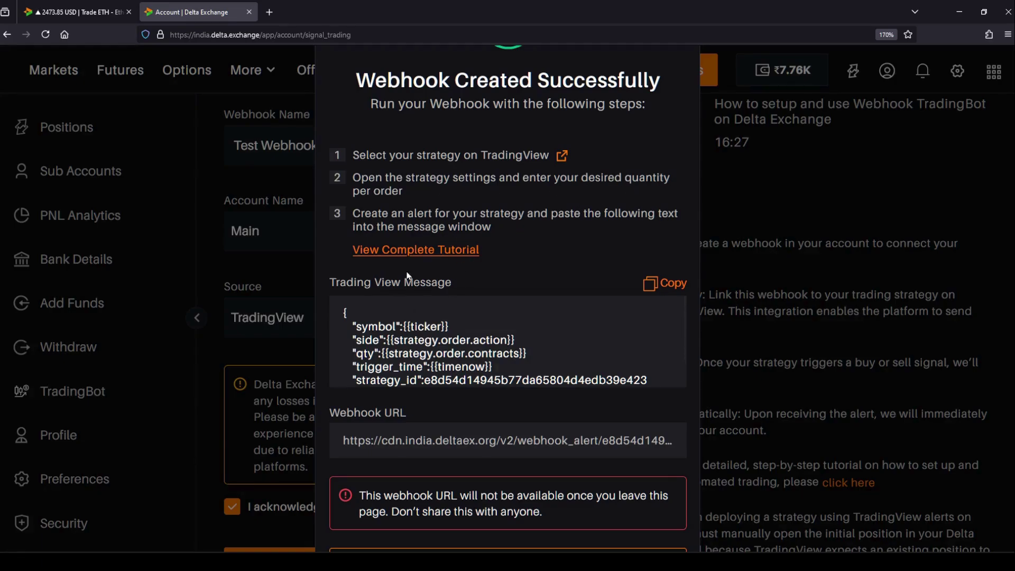
scroll(426, 331, down, 1)
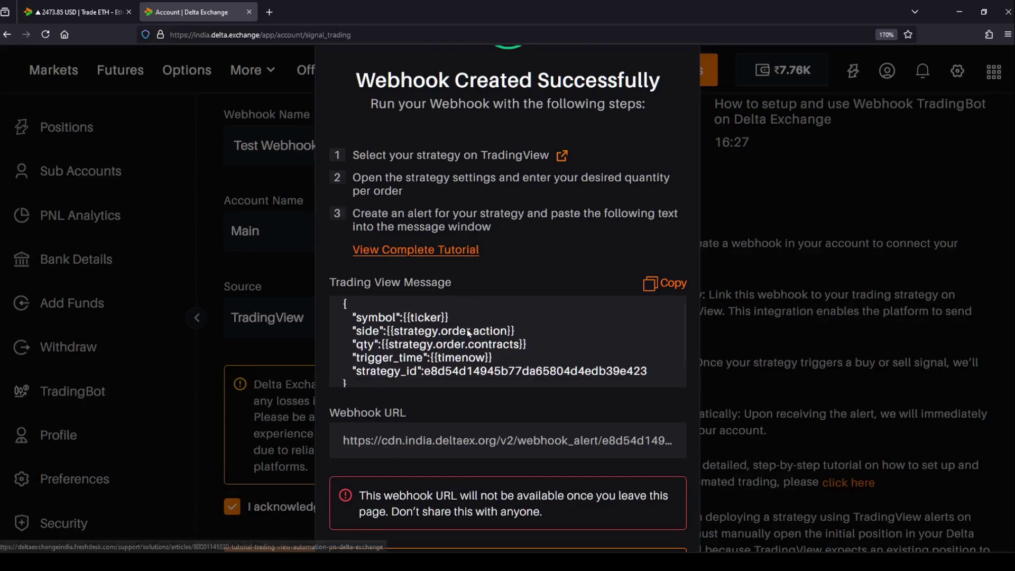
scroll(426, 330, up, 1)
scroll(369, 325, down, 1)
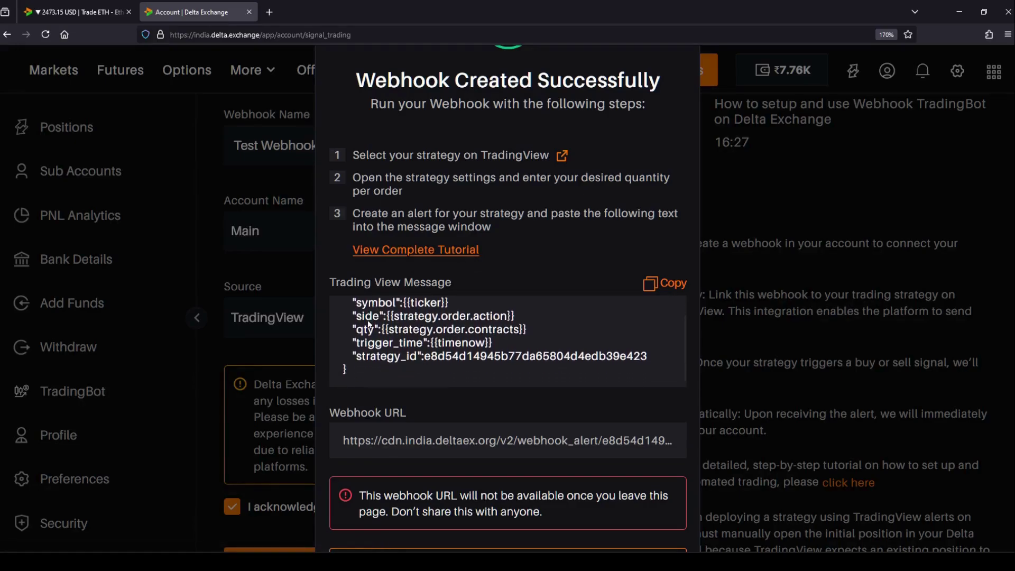
scroll(392, 358, up, 1)
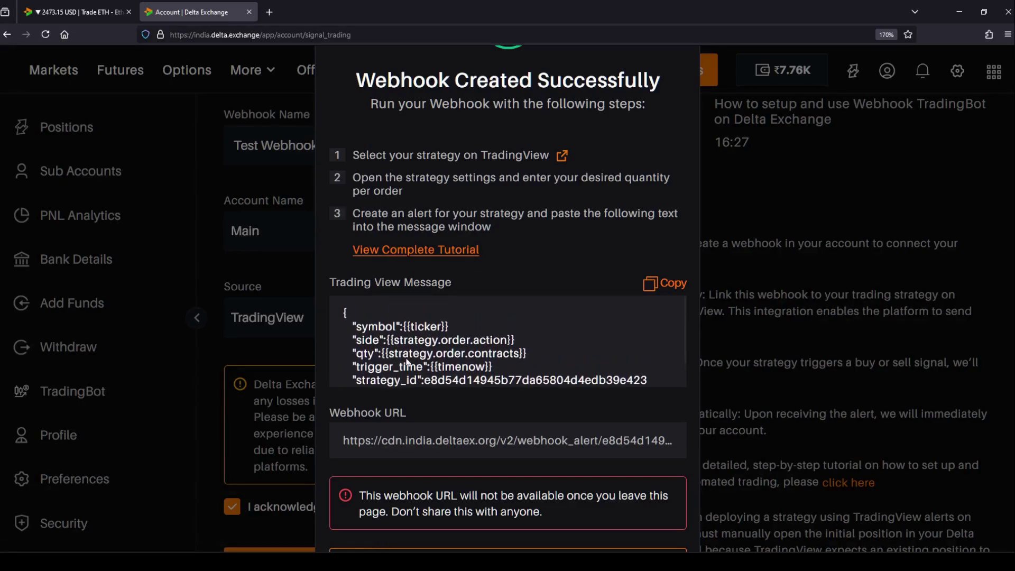
scroll(408, 362, down, 1)
click(659, 286)
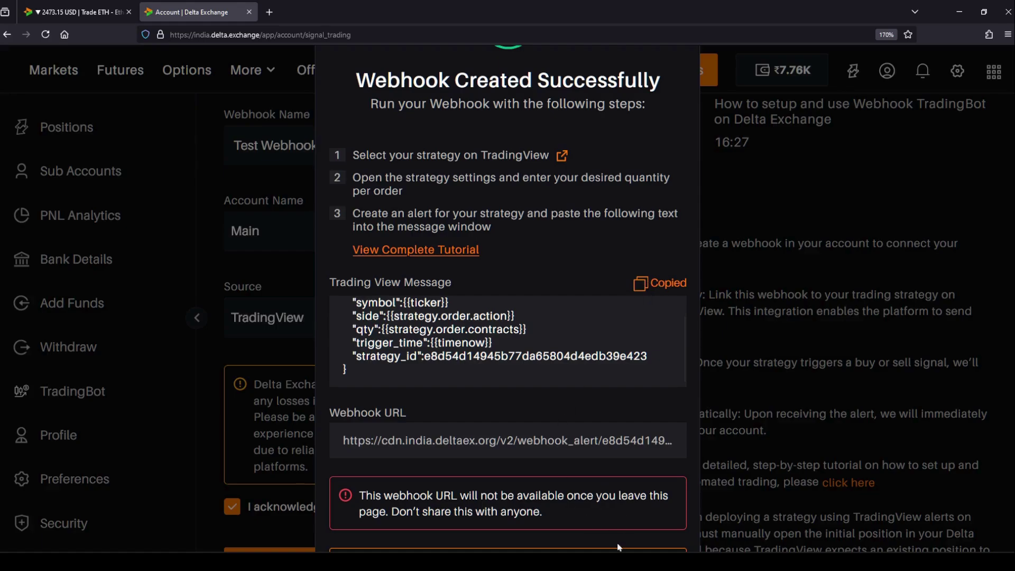
Step: Switch to TradingView and start an alert on the visible BK Range Breakout v1.0.60 strategy, using the copied webhook text as its message
key(alt+Tab)
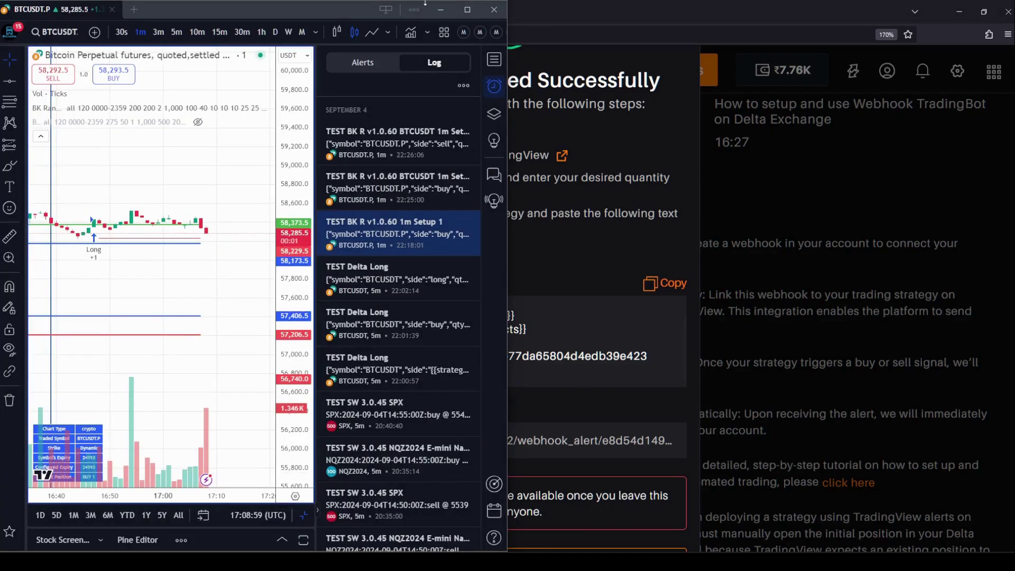
click(467, 10)
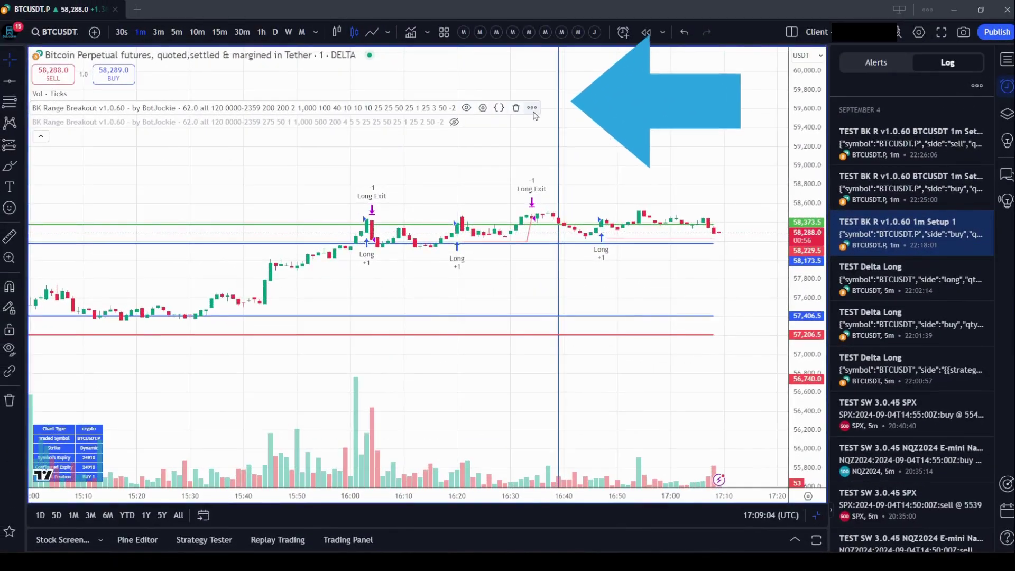
click(532, 109)
click(555, 125)
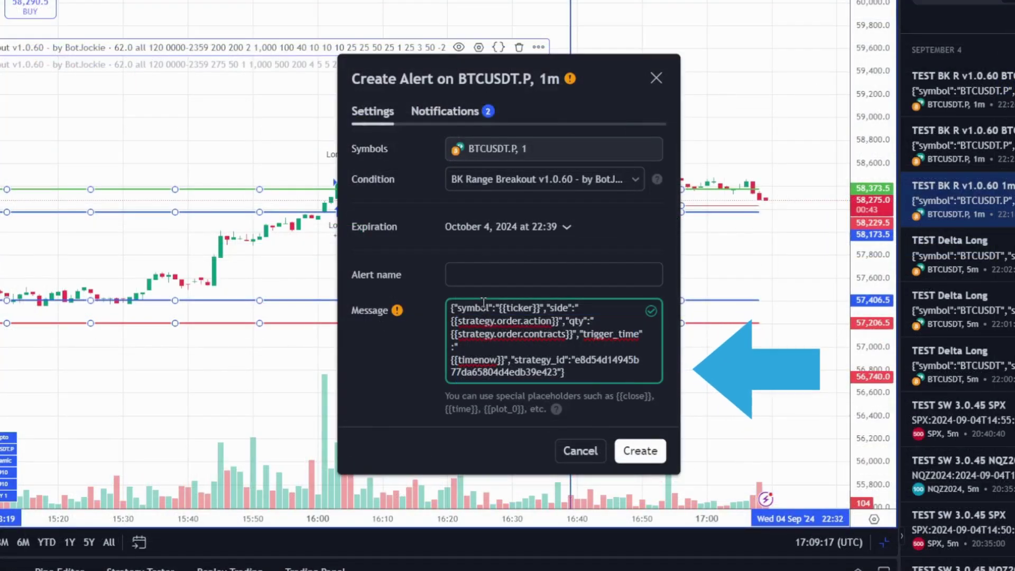
Step: Open the alert's notification settings and copy the new webhook's URL from Delta Exchange
click(431, 110)
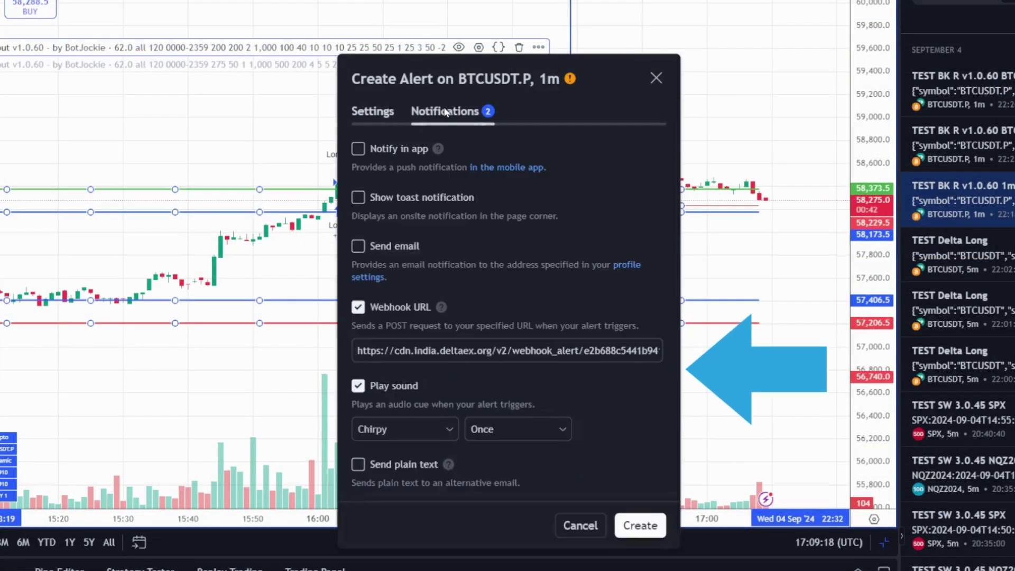
double_click(402, 353)
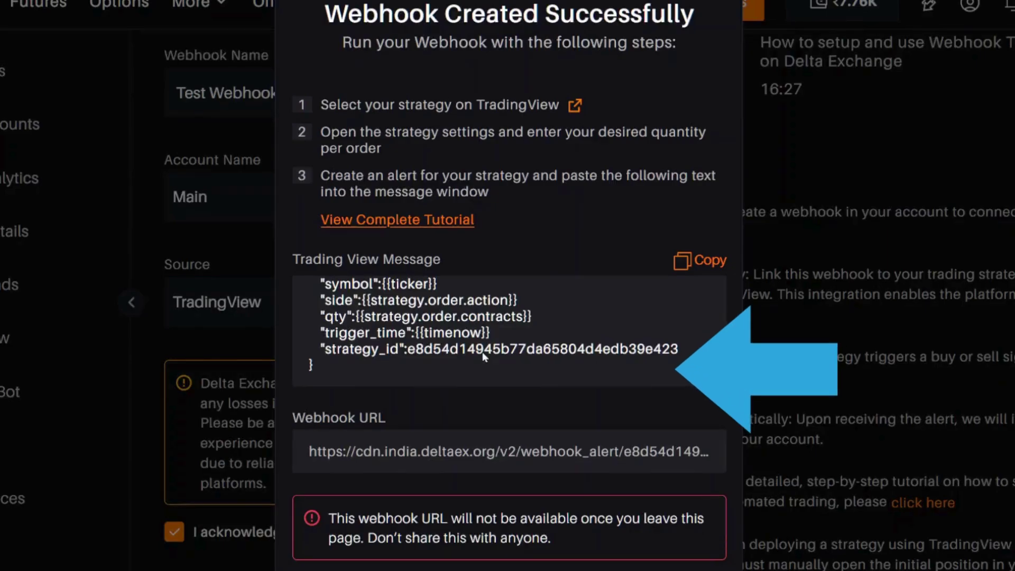
scroll(564, 452, down, 1)
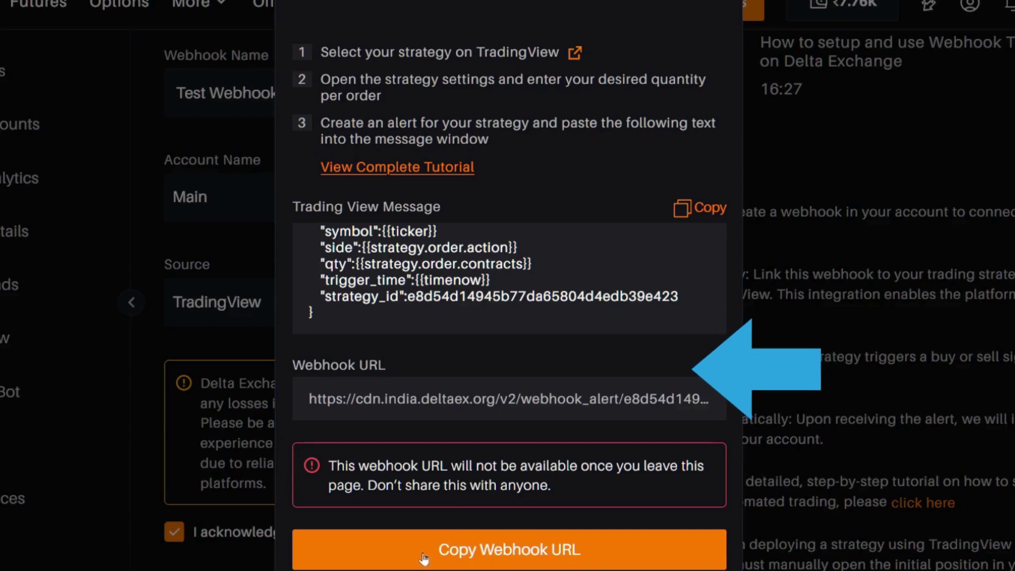
click(453, 550)
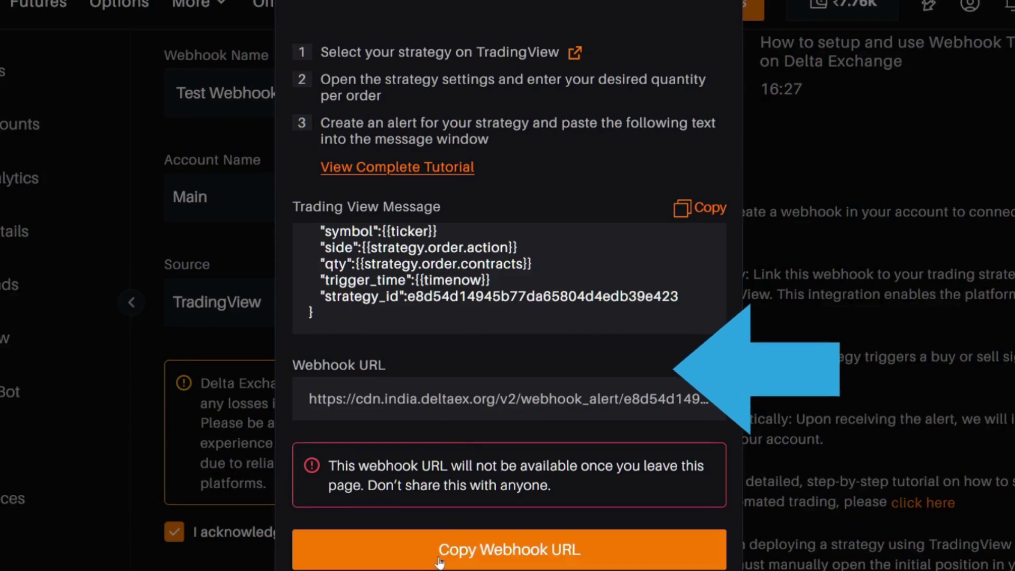
scroll(694, 72, up, 3)
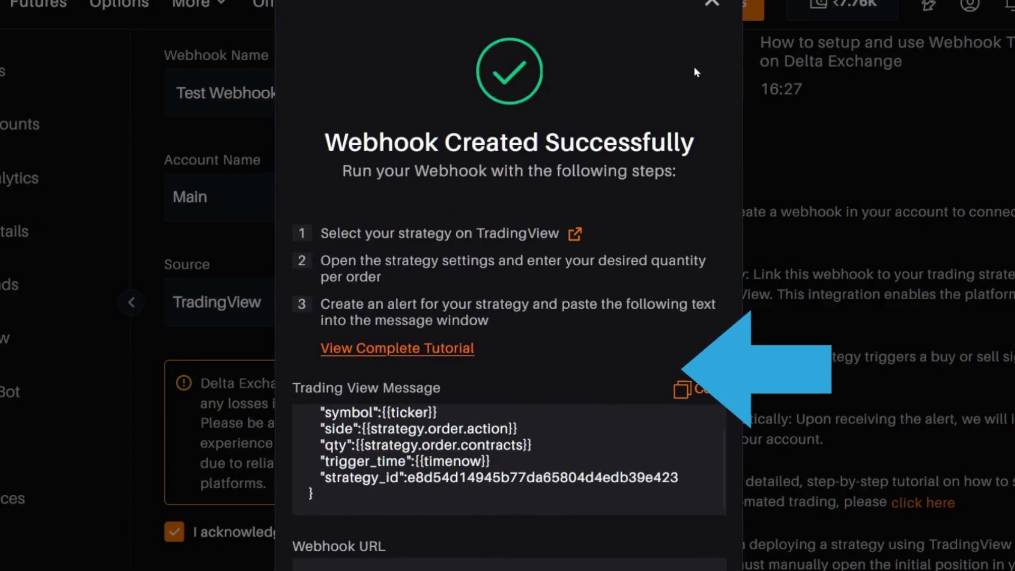
scroll(585, 318, down, 3)
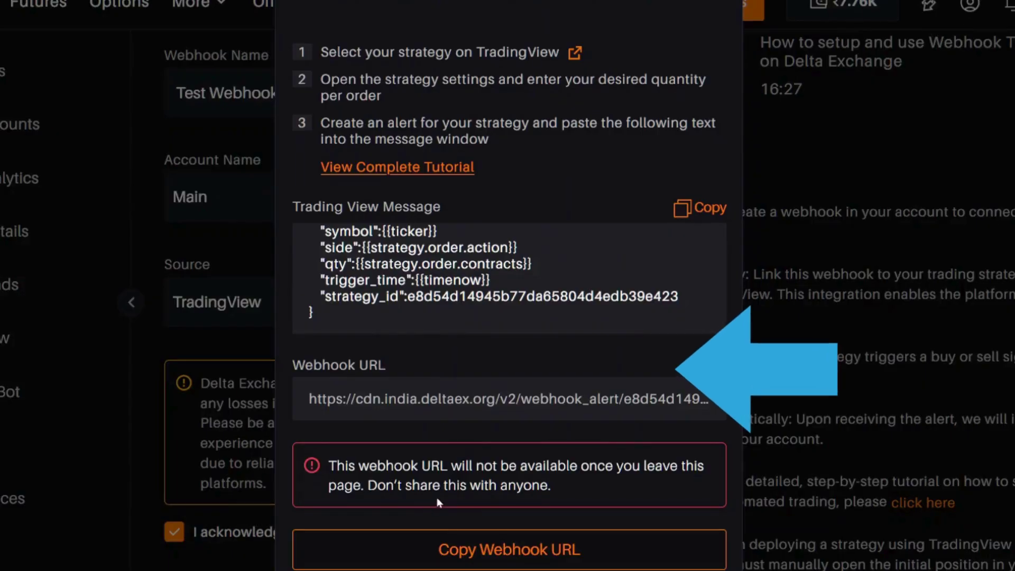
click(442, 547)
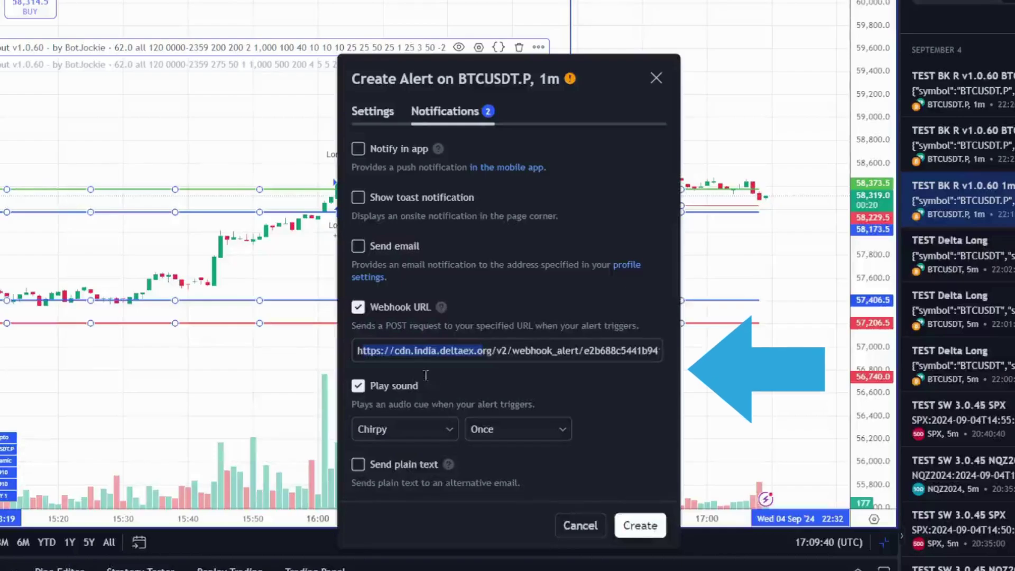
Step: Replace the TradingView alert's webhook URL with the copied one
double_click(413, 352)
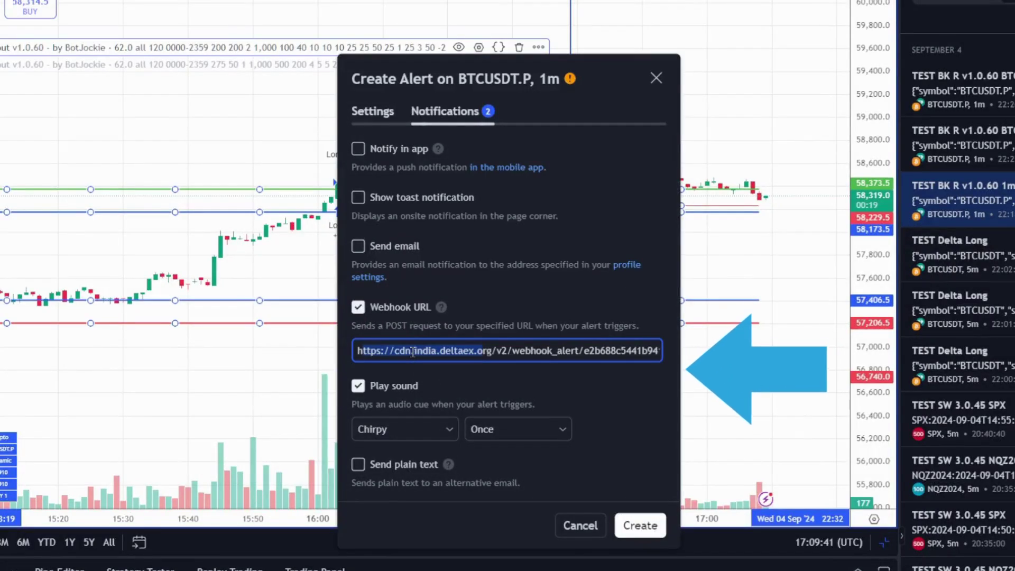
click(413, 352)
key(ctrl+a)
key(ctrl+v)
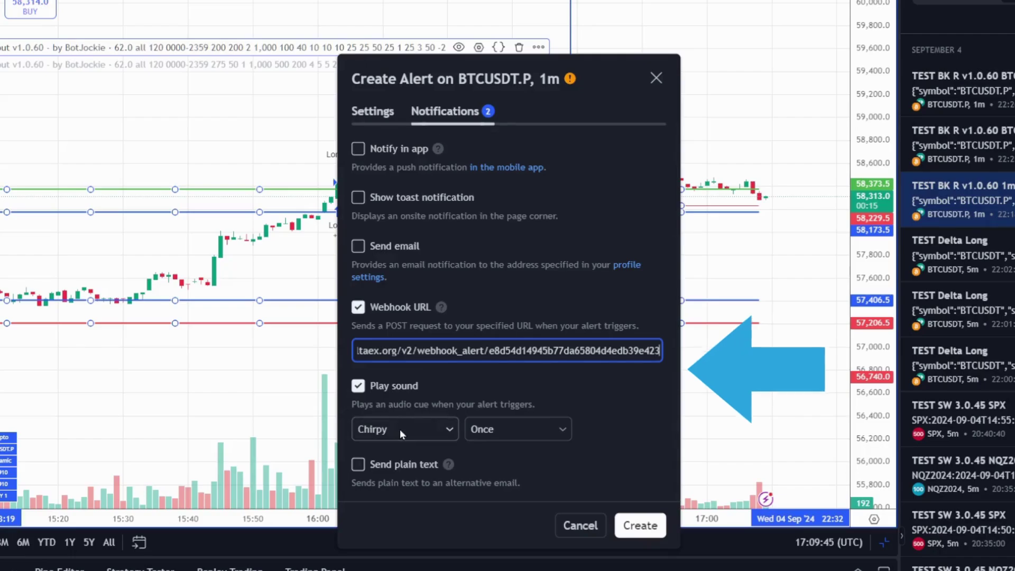
Step: Name the alert "Test Delta Exchange Webhook 1", create it and show the list of alerts
click(376, 112)
click(500, 281)
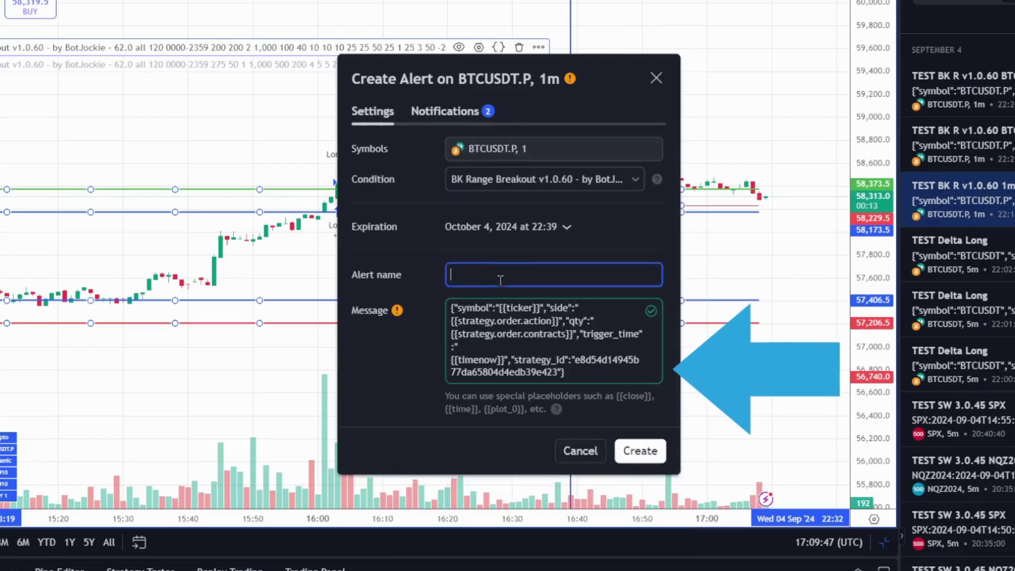
text(Test)
text(Delta Exchange )
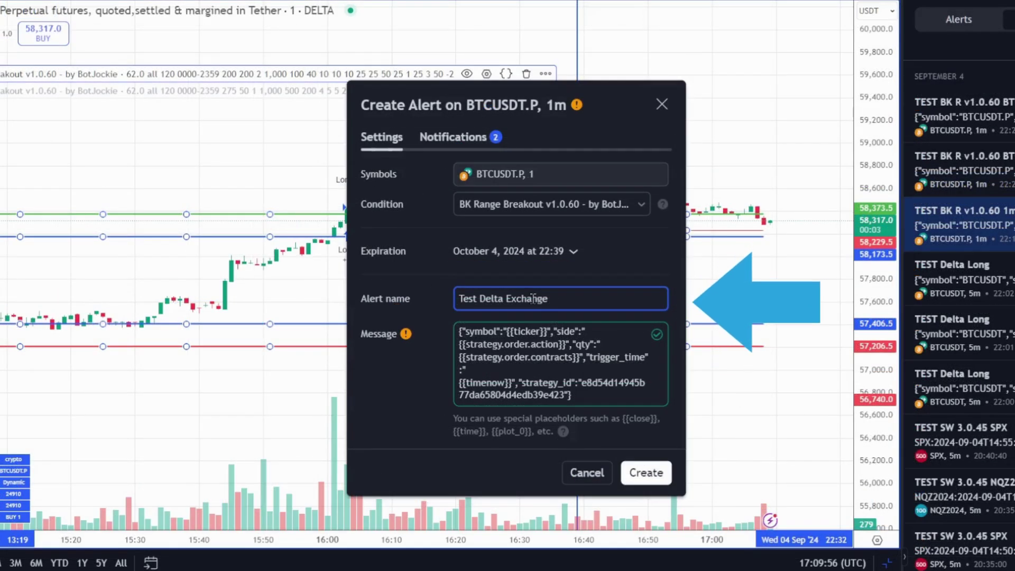
text(W)
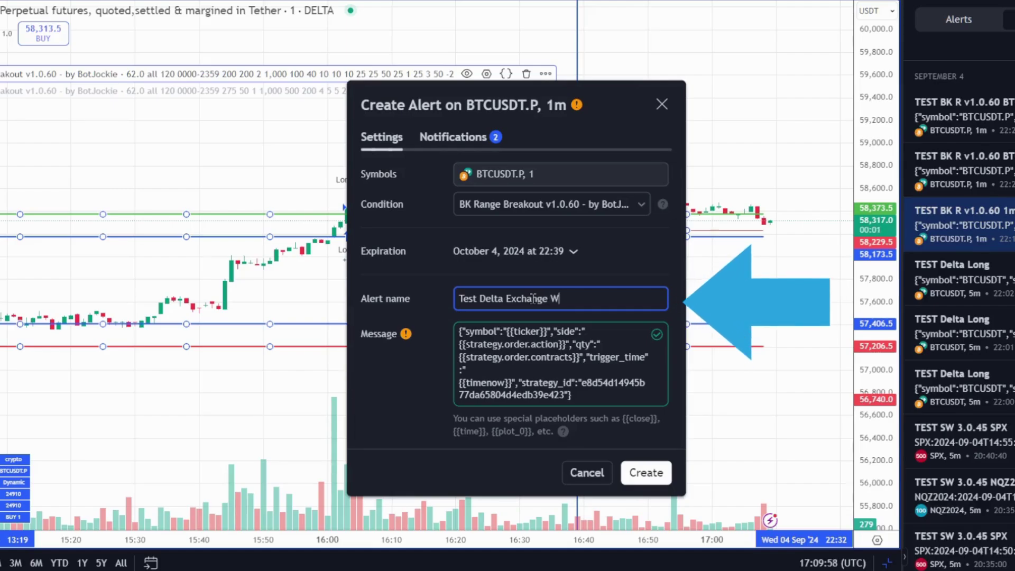
text(ebhook 1)
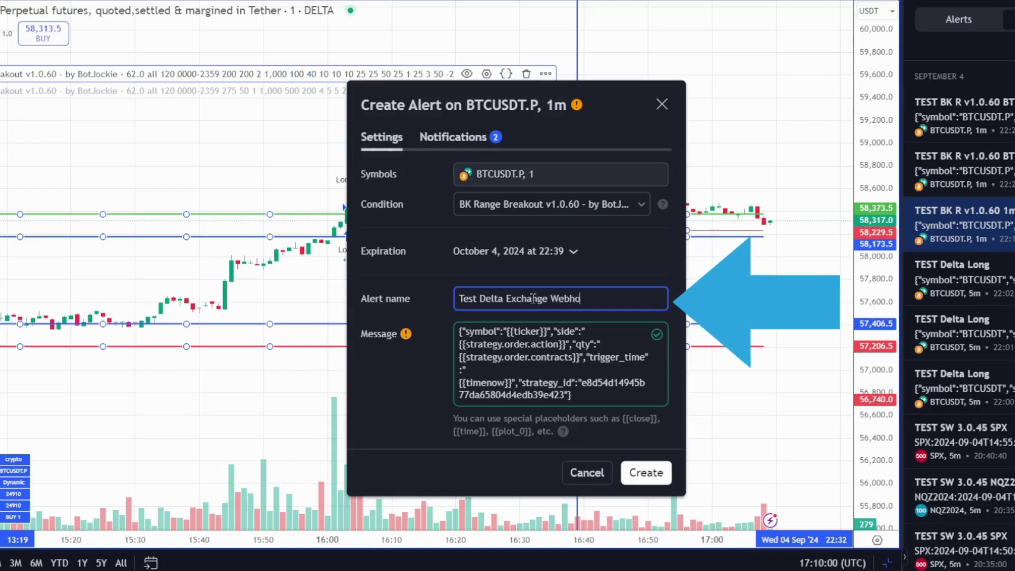
click(515, 251)
click(445, 345)
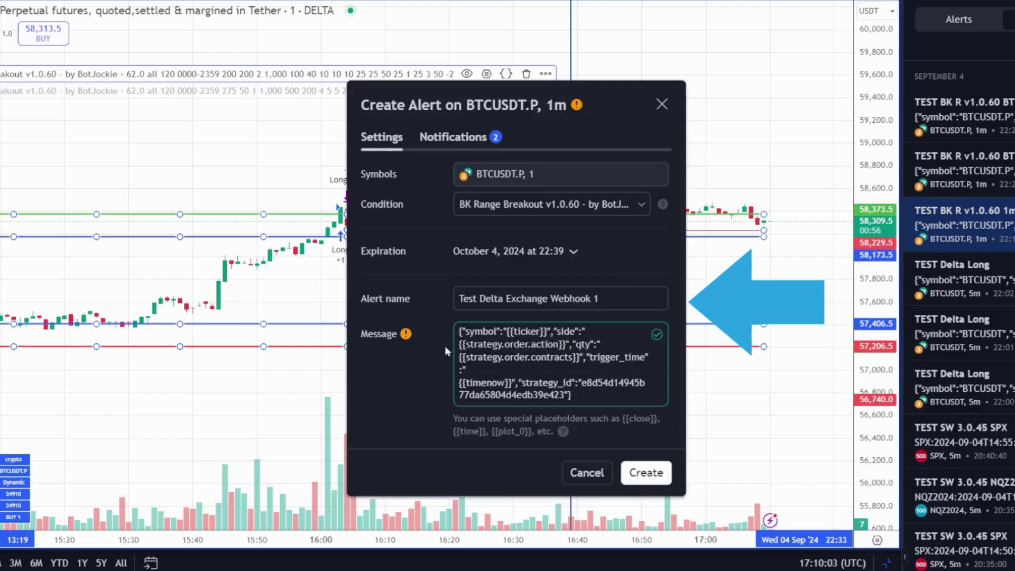
click(647, 473)
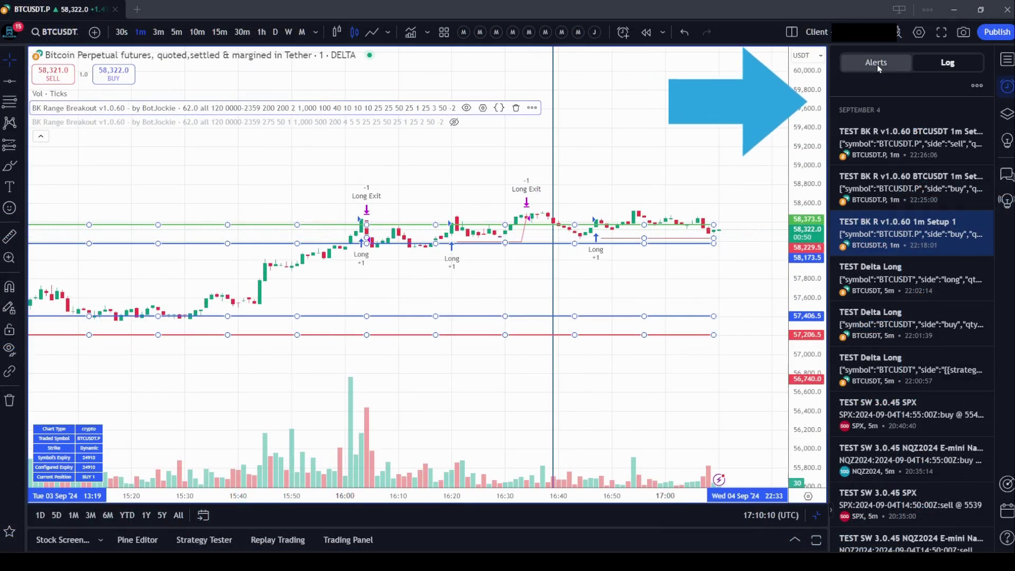
click(961, 20)
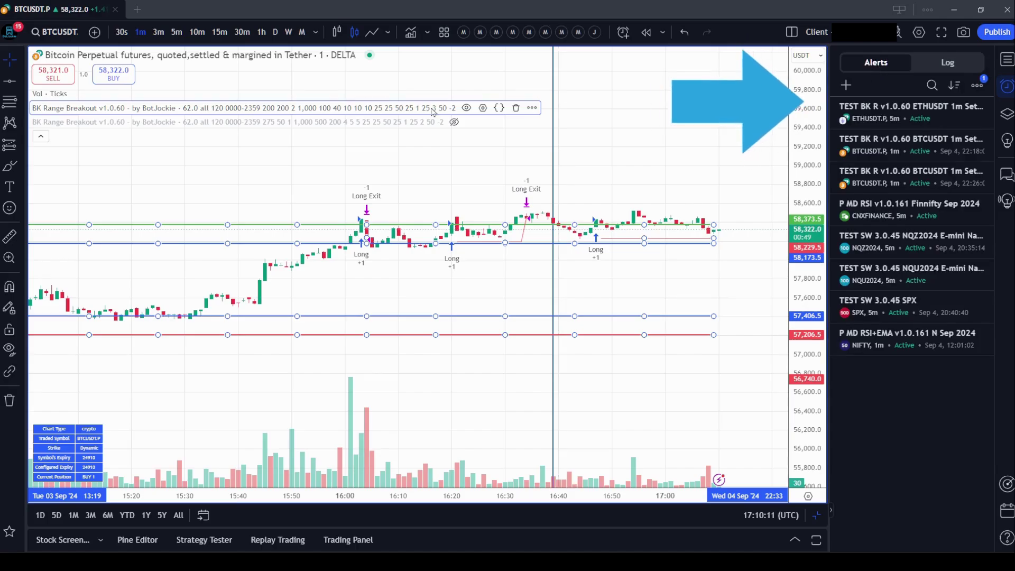
Step: Review the order size in the visible BK Range Breakout strategy's properties and close its settings without changing anything
click(483, 108)
click(427, 83)
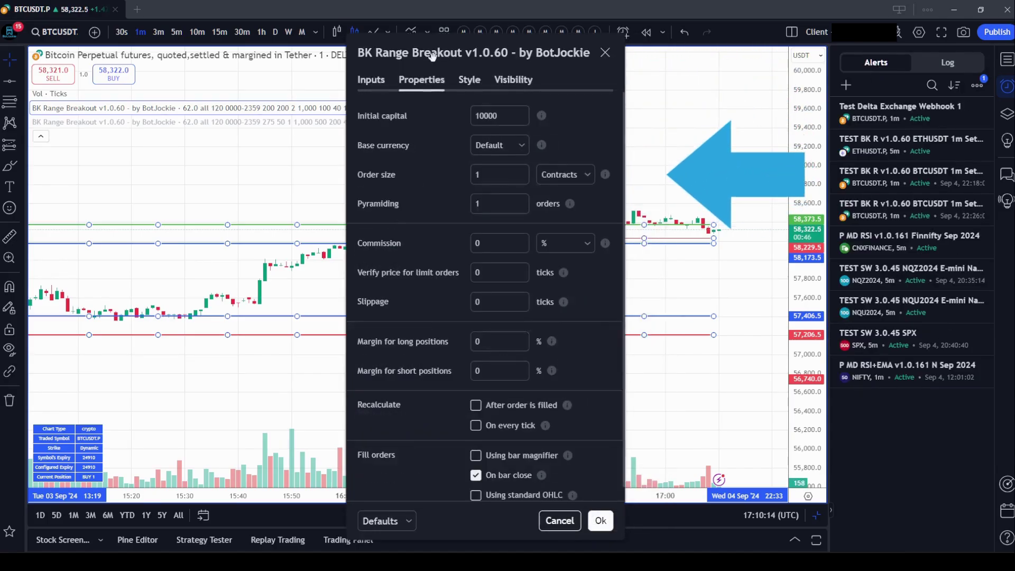
drag(429, 57, 501, 51)
drag(557, 166, 510, 165)
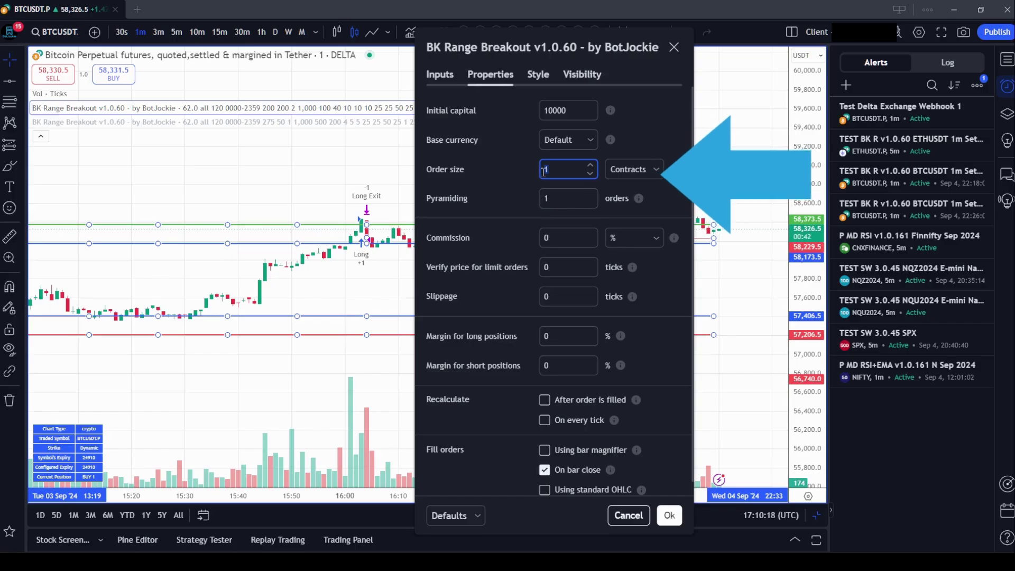
click(629, 516)
click(724, 197)
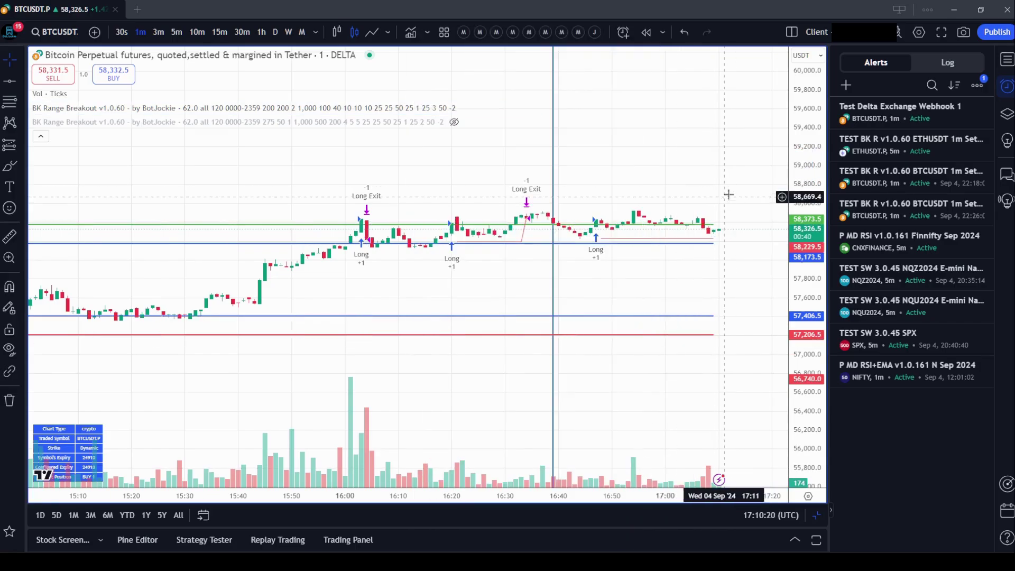
Step: Examine the details of the Test Delta Exchange Webhook 1 alert and the most recent entries in the alert log
mouse_move(883, 113)
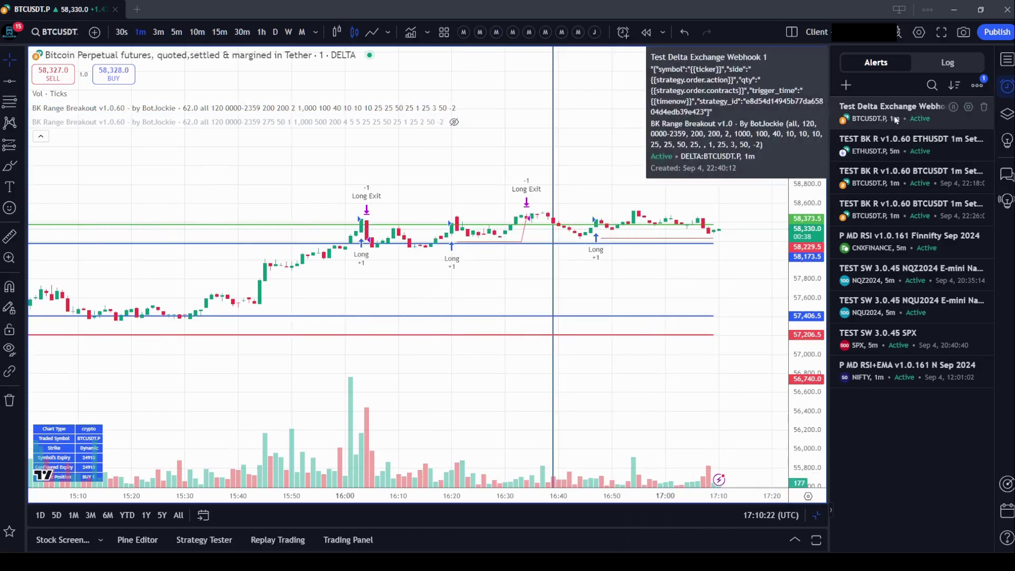
drag(728, 267, 702, 264)
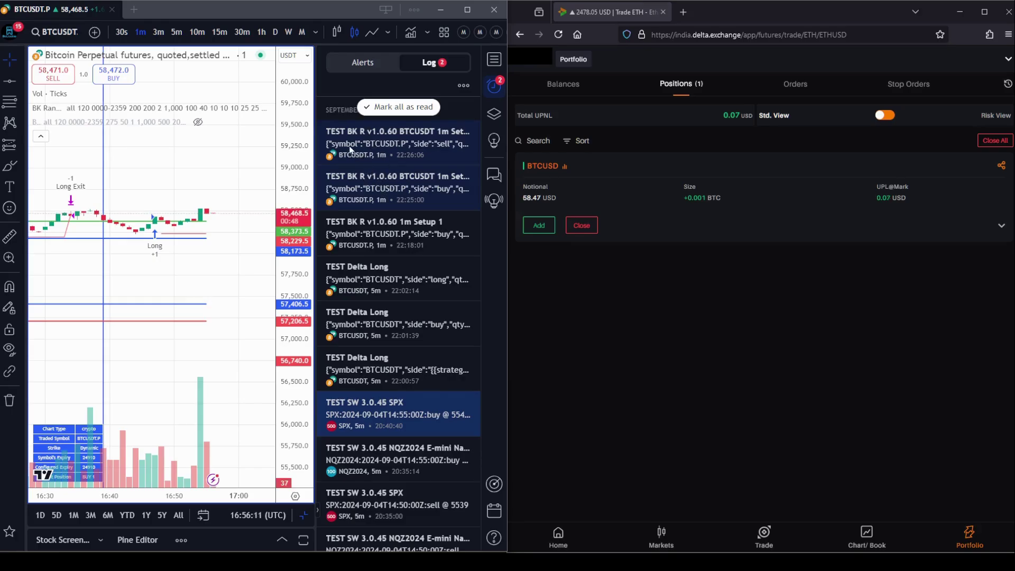
mouse_move(322, 148)
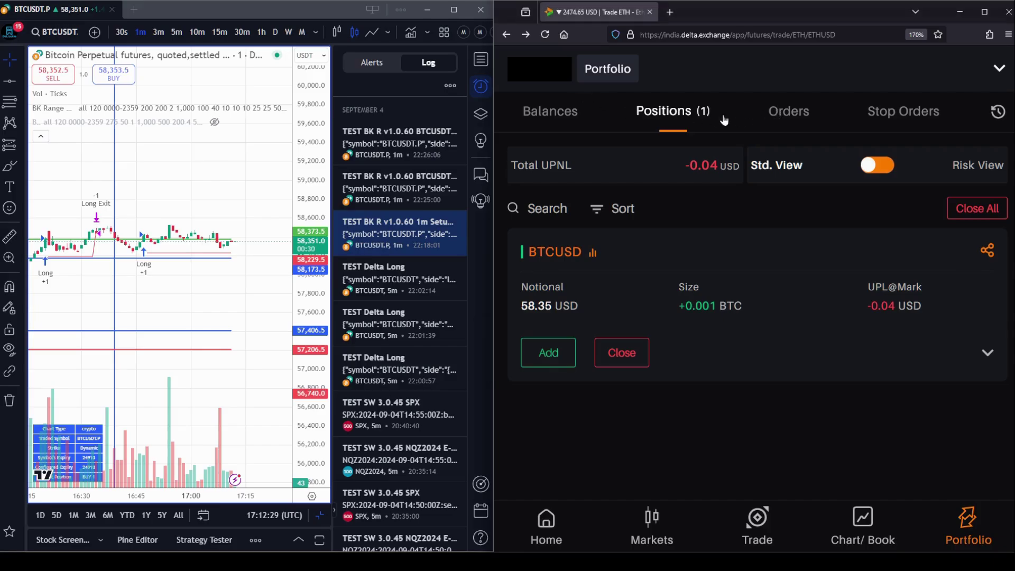
Step: Check the open orders and order history on Delta Exchange, and return to the open positions to compare with the alert log
click(786, 113)
click(852, 123)
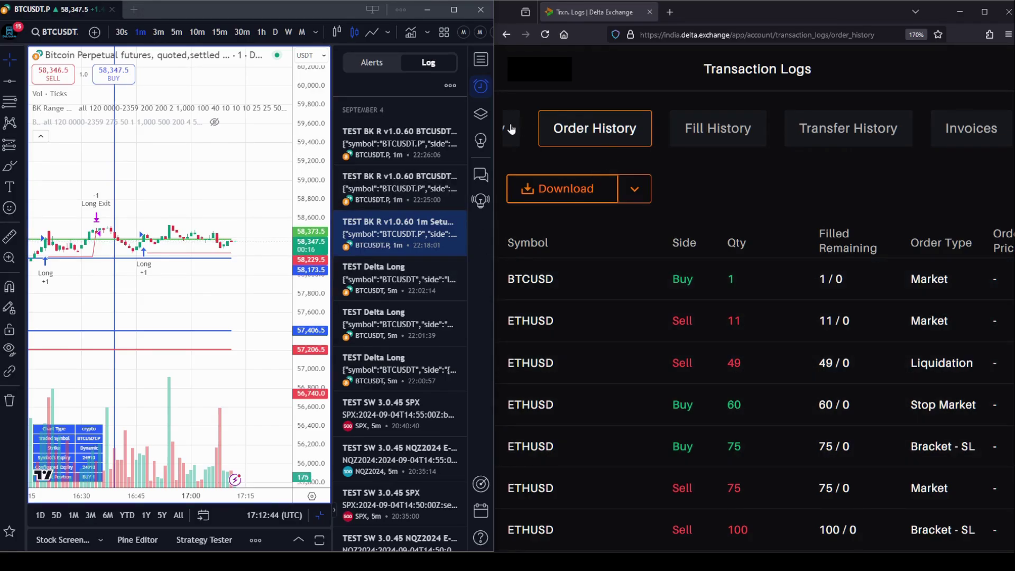
key(alt+Left)
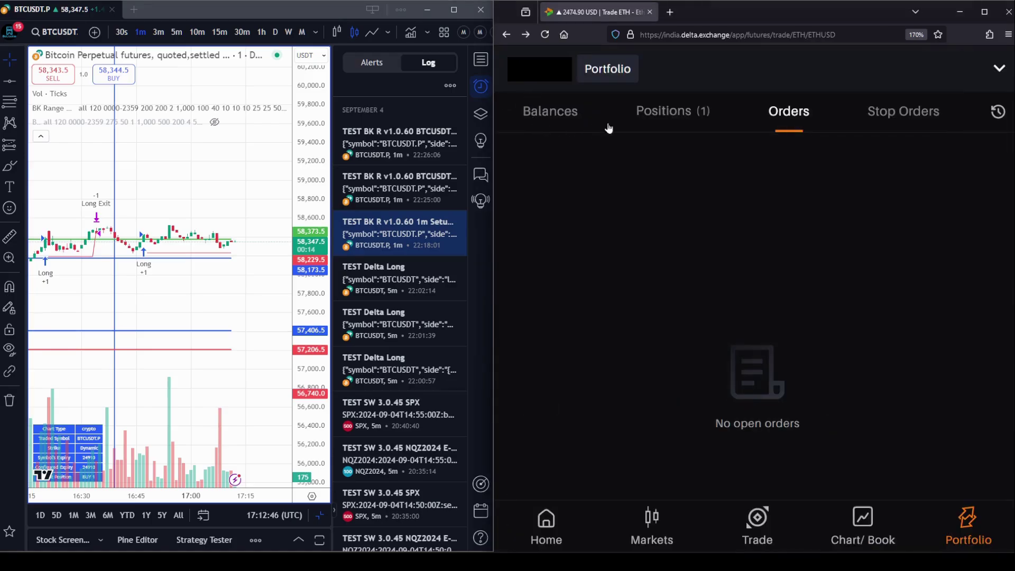
click(678, 116)
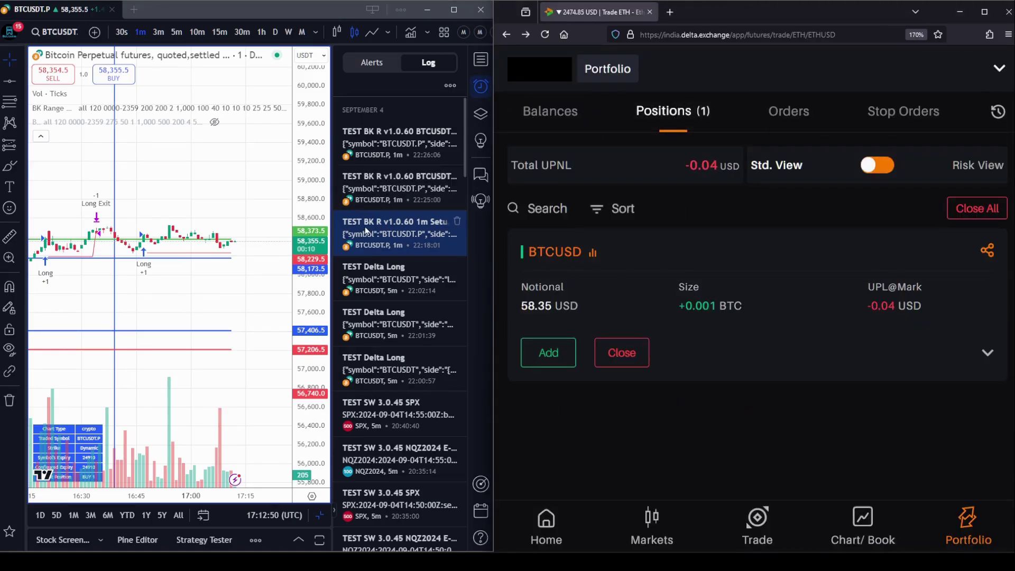
mouse_move(402, 228)
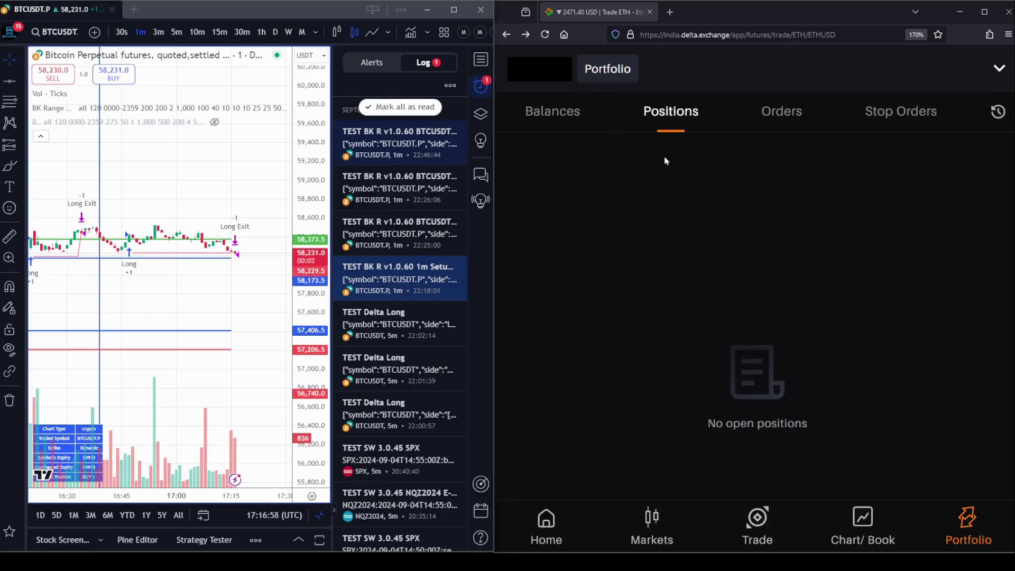
Step: Recheck the open orders on Delta Exchange after the newest BTCUSDT alert and open the order history
key(alt+Tab)
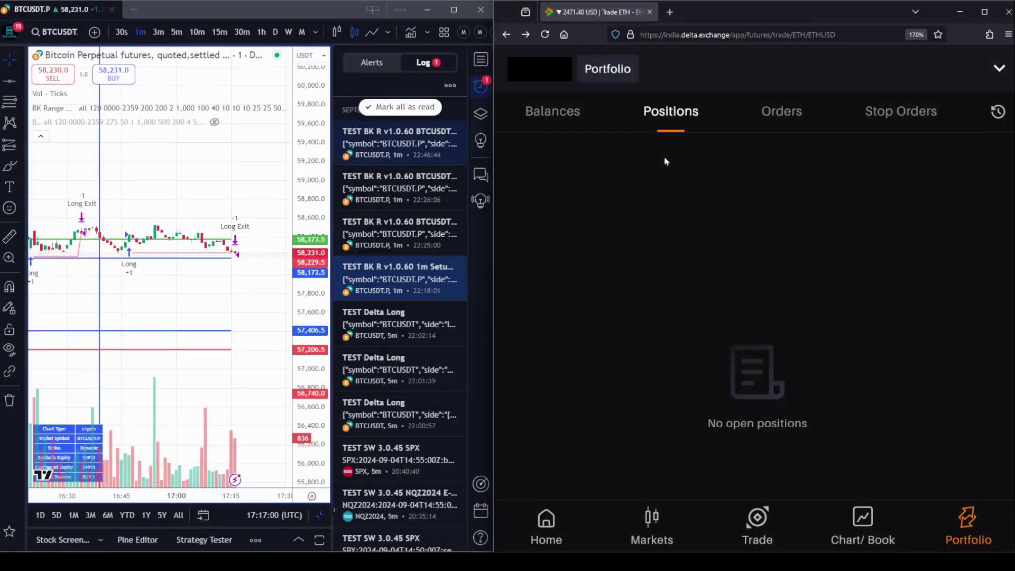
click(777, 112)
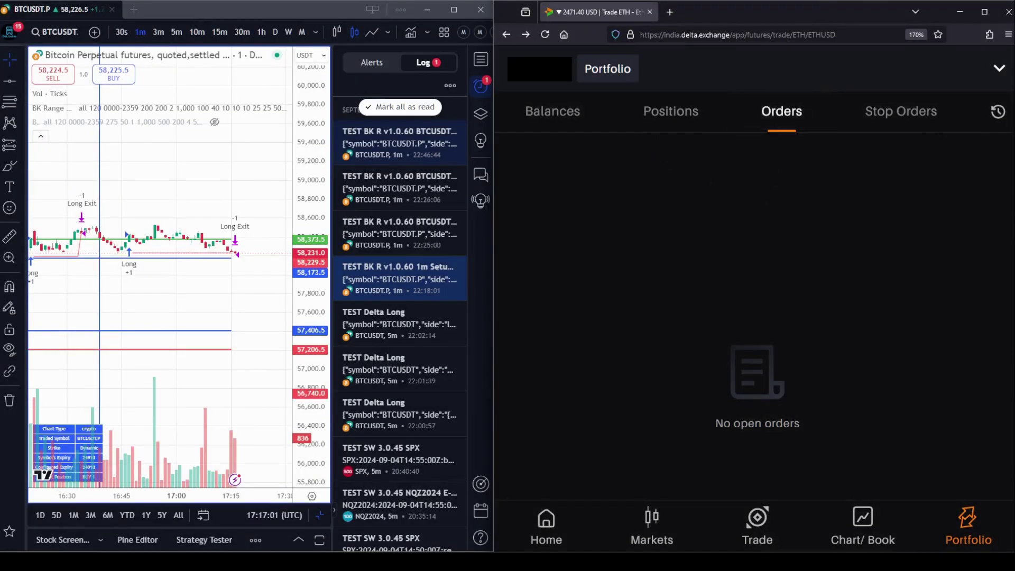
click(998, 111)
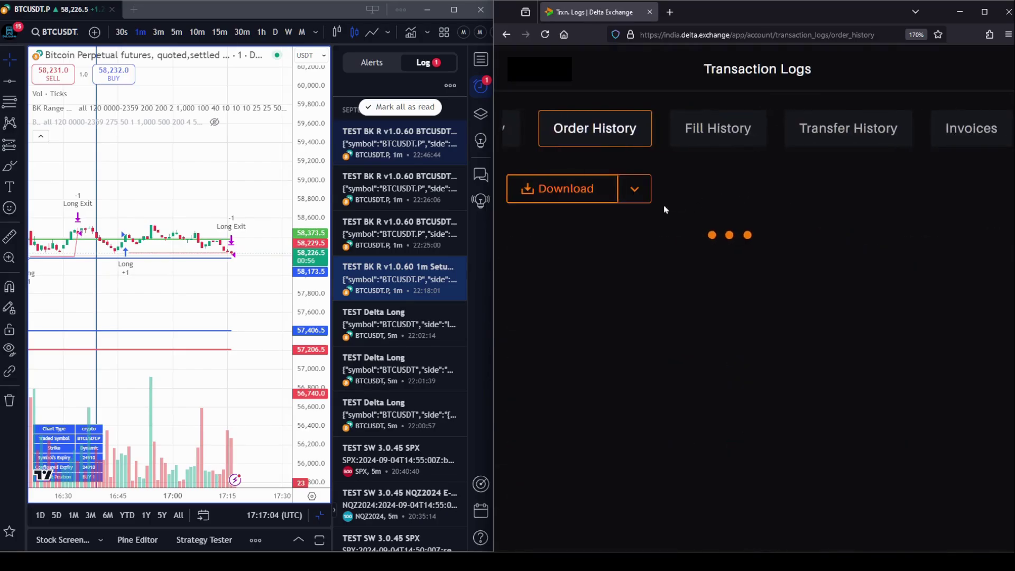